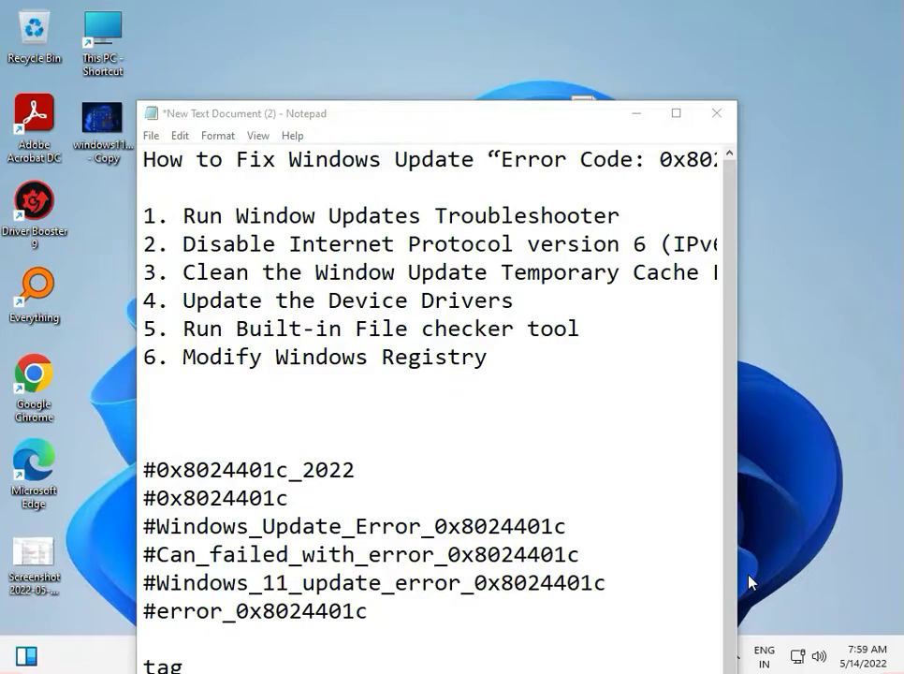
- Scroll through the Notepad list of six fixes for update error 0x8024401c
scroll(564, 388, right, 3)
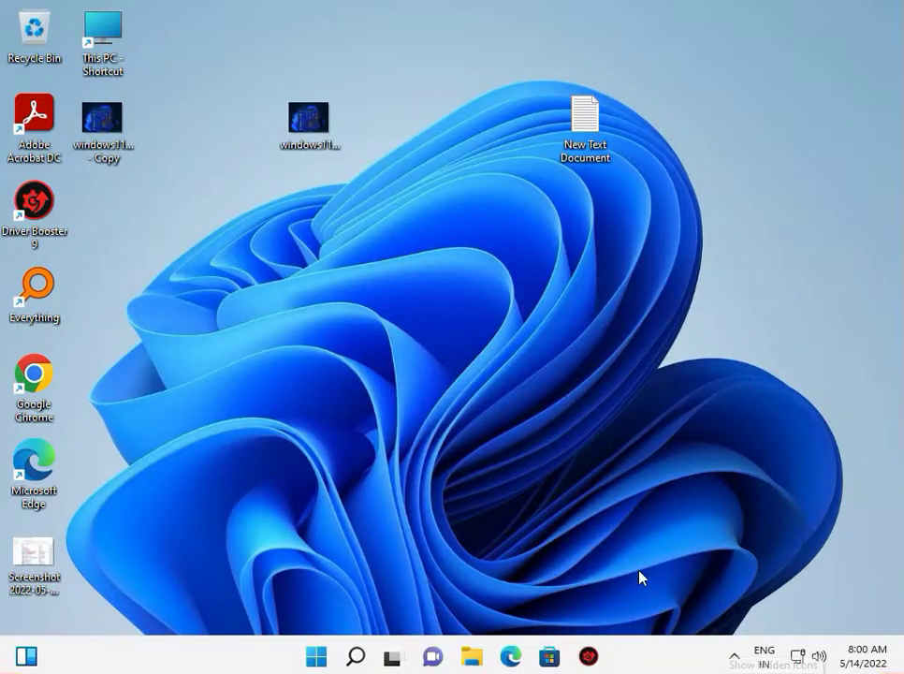
- Open Settings from Start and go to the System > Troubleshoot page
click(314, 657)
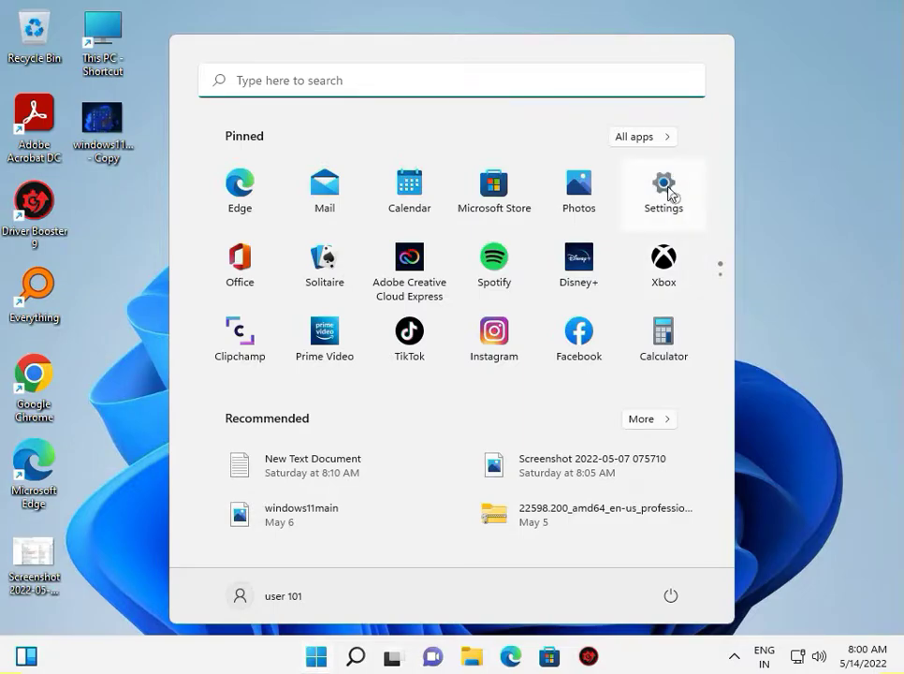
click(666, 189)
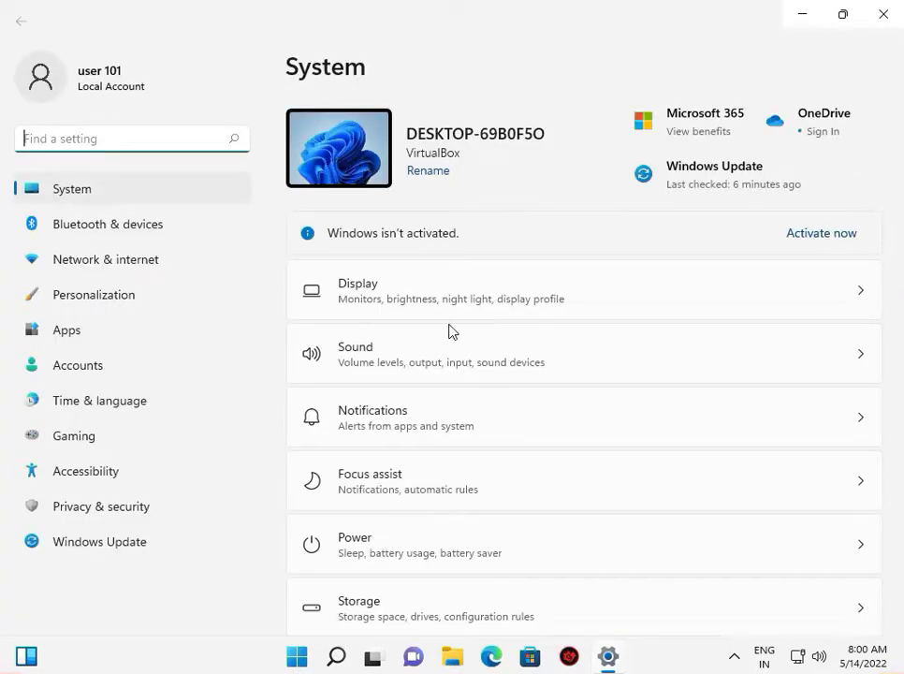
scroll(547, 448, down, 5)
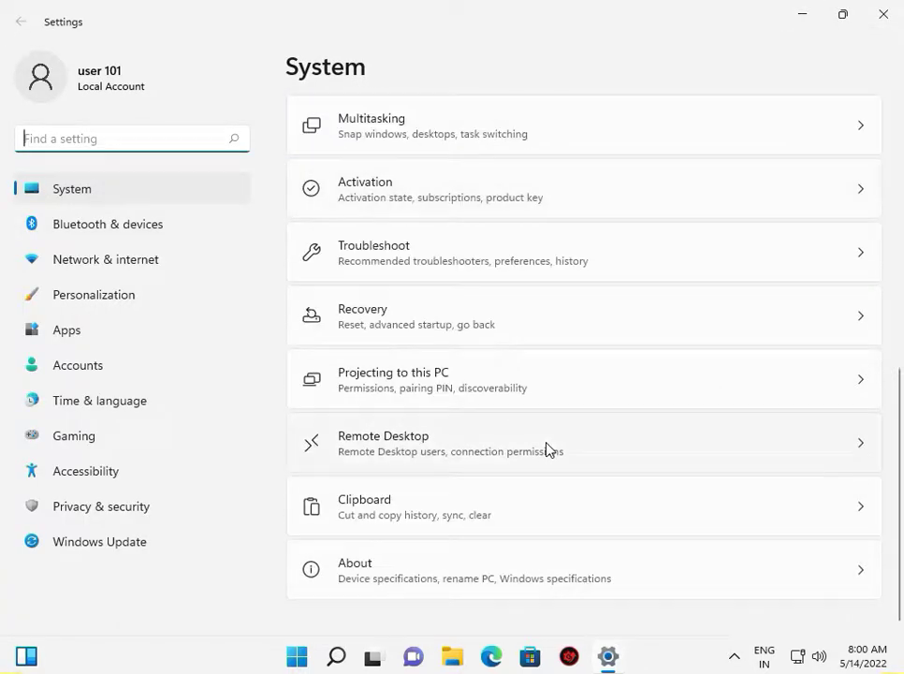
click(414, 251)
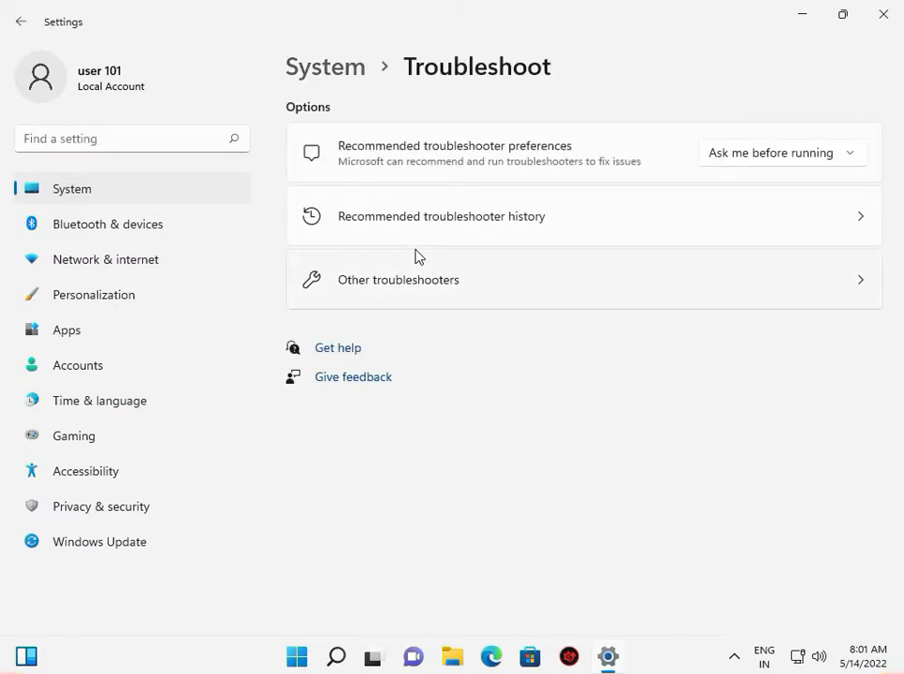
- Run the Windows Update troubleshooter under Other troubleshooters, then close it and Settings
click(430, 289)
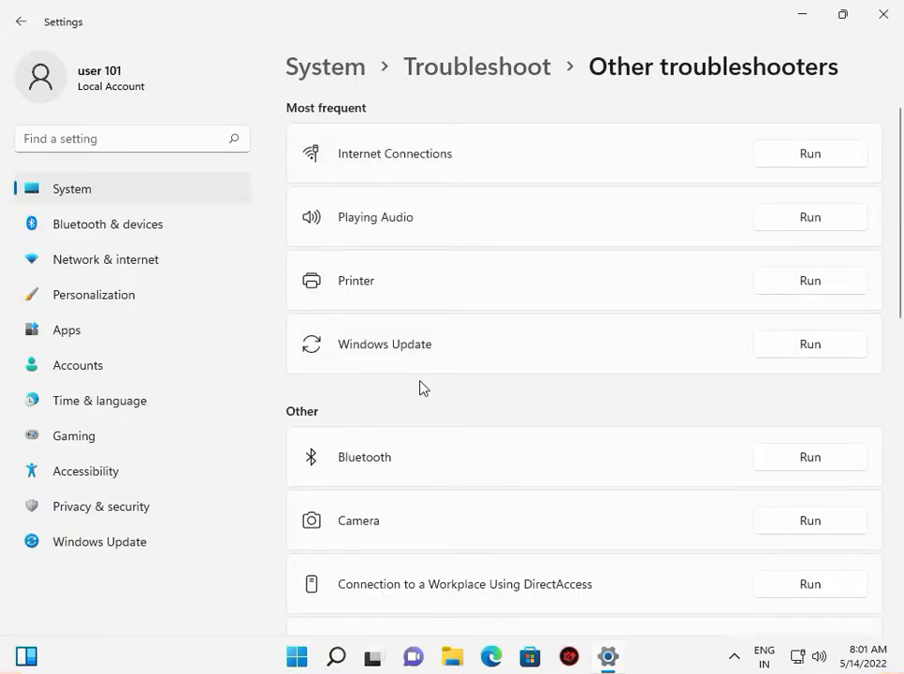
click(826, 347)
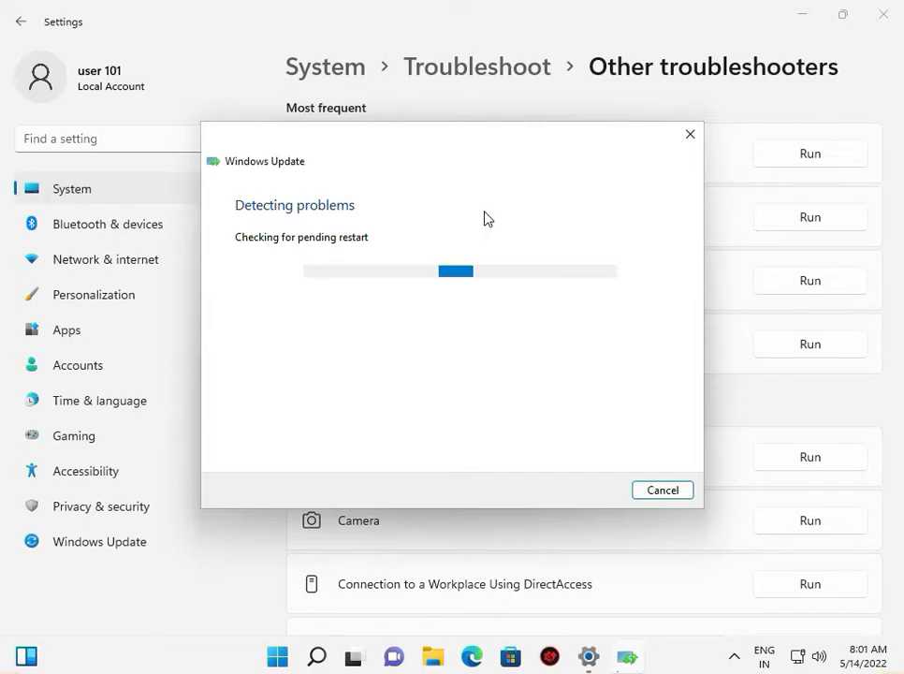
click(697, 140)
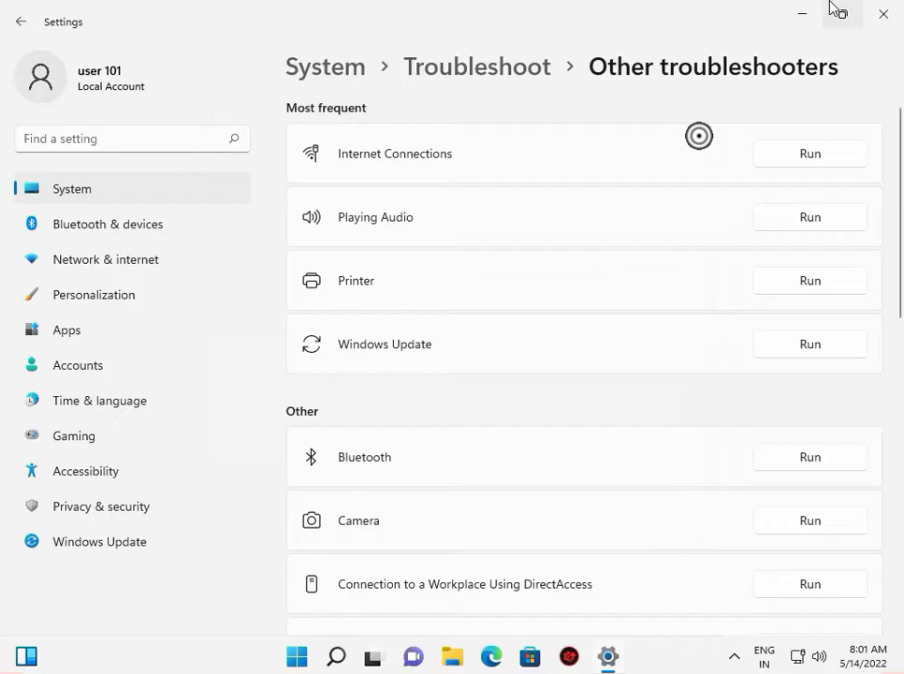
click(883, 14)
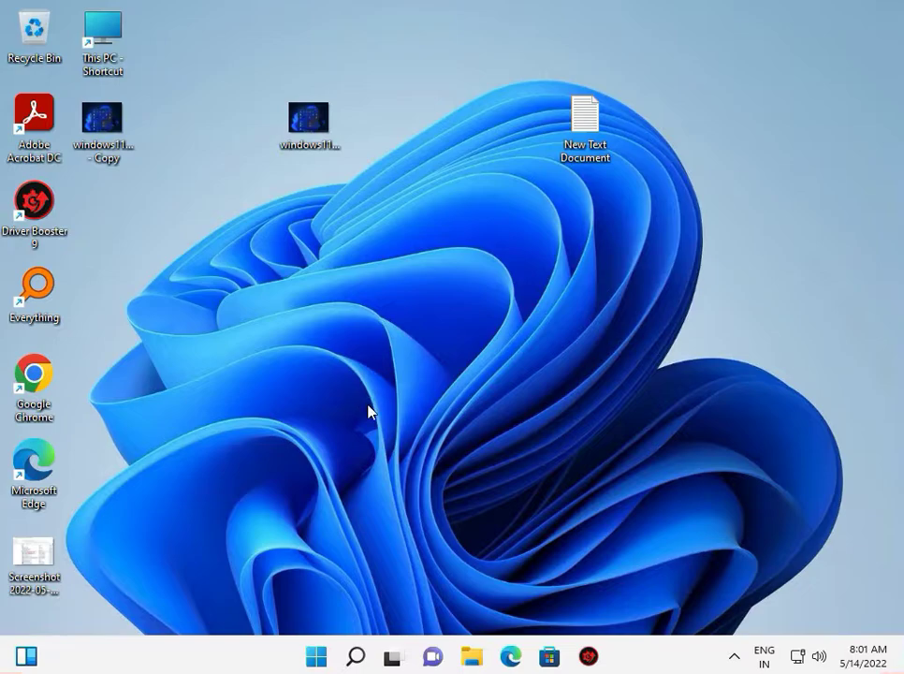
- Refresh the desktop and search the Start menu for 'control'
right_click(348, 517)
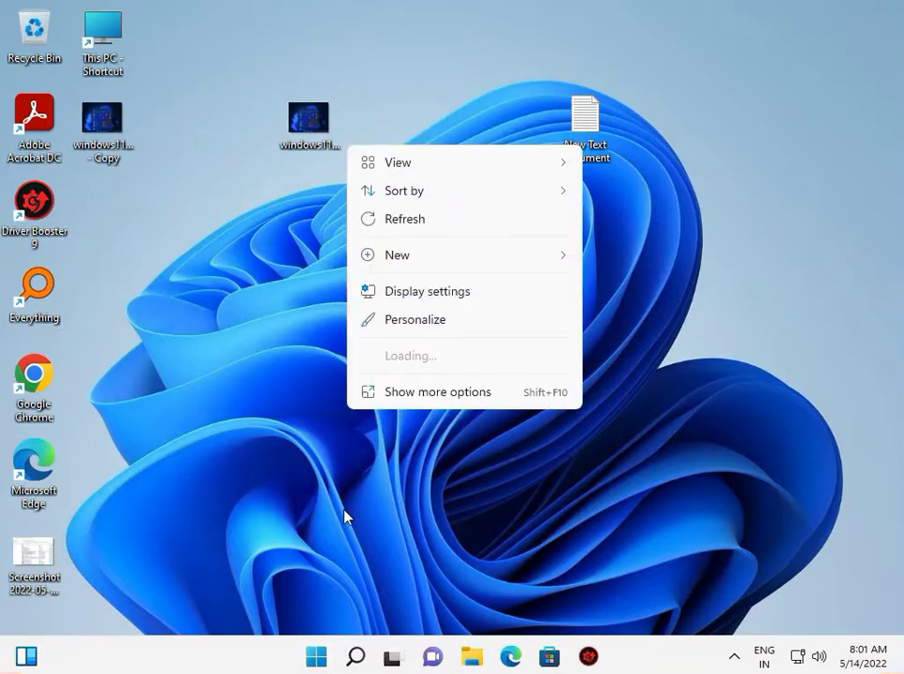
click(397, 233)
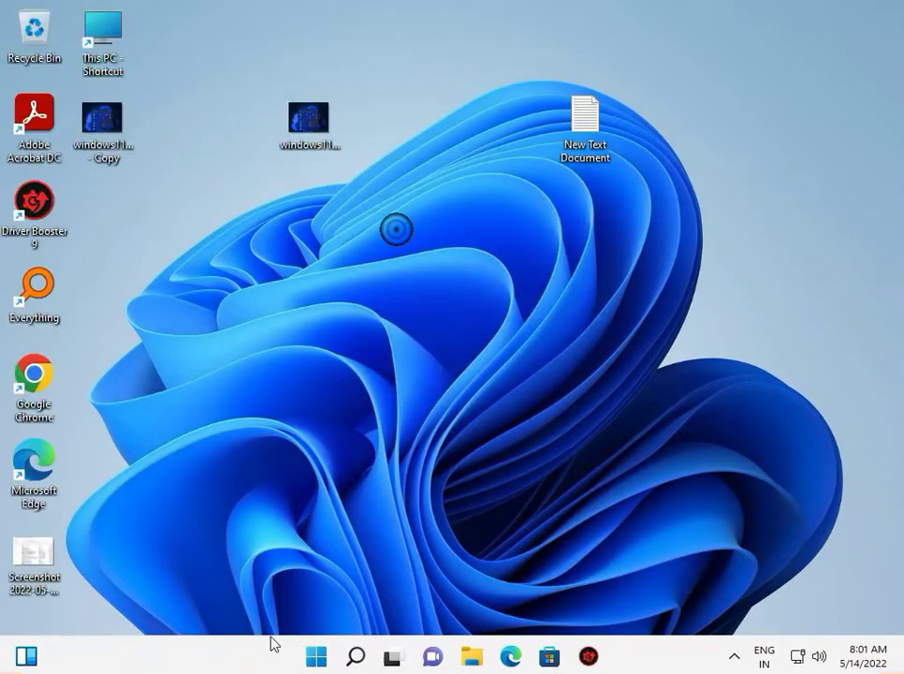
click(313, 658)
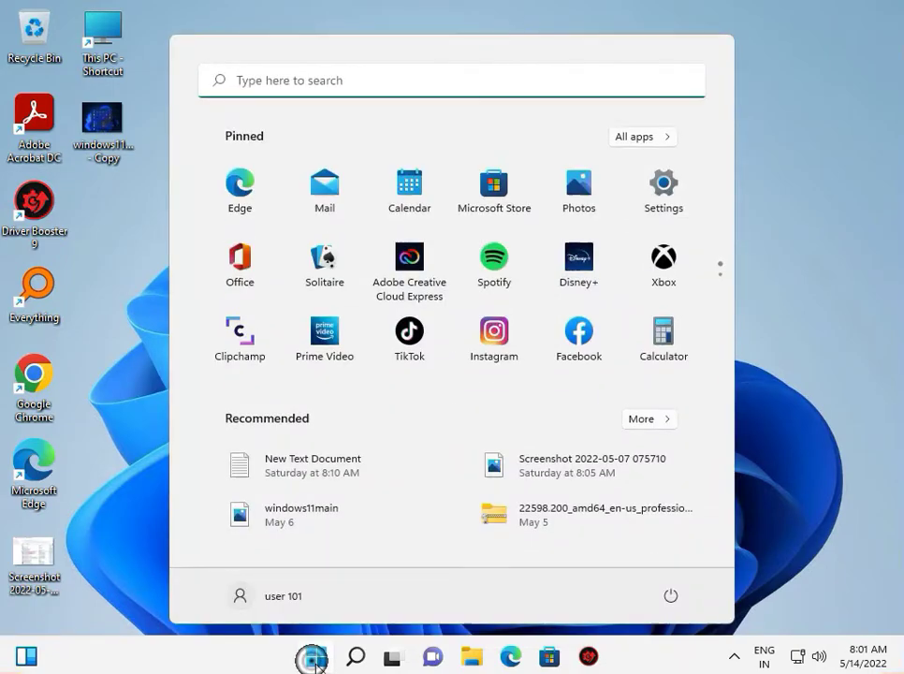
text(cont)
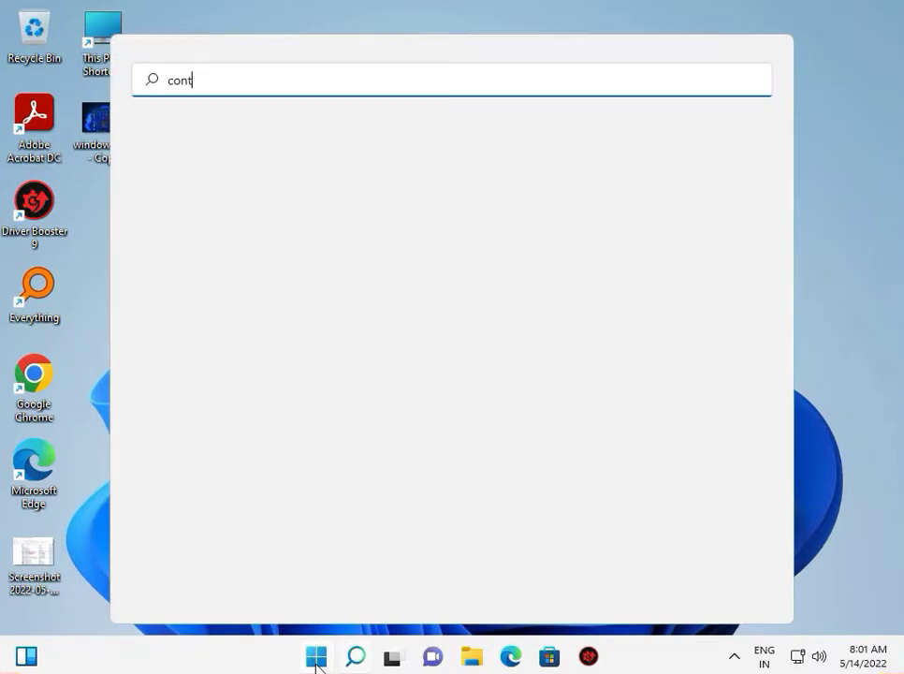
text(ro)
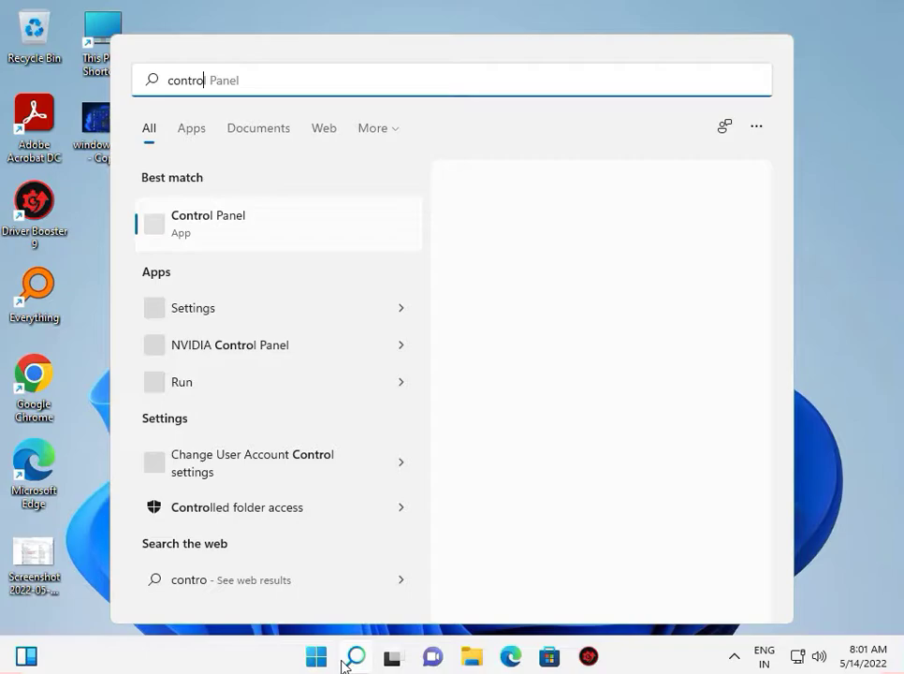
text(l)
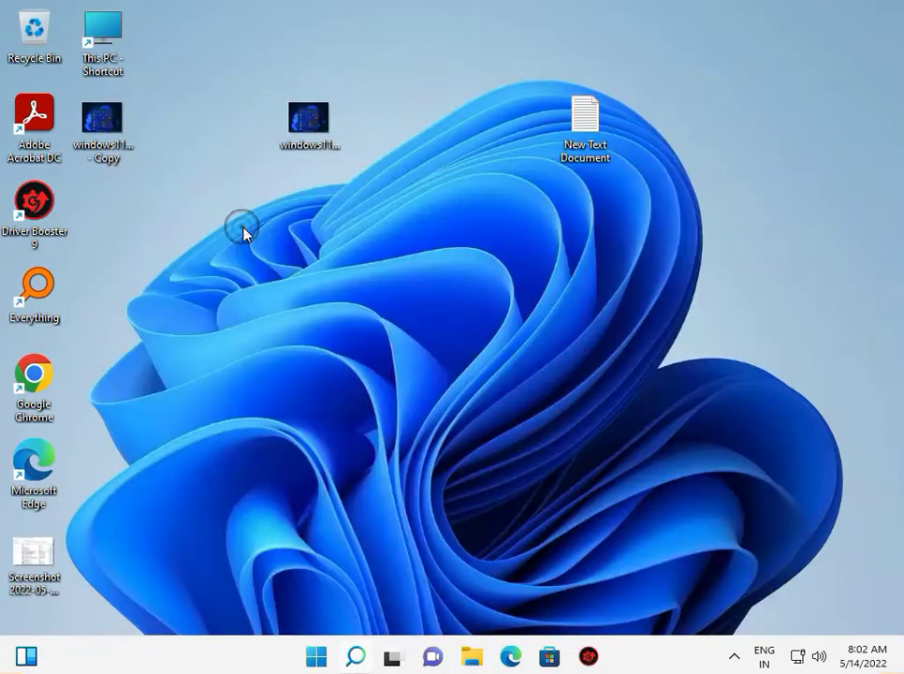
- Launch Control Panel and go to Network and Internet > Network and Sharing Center
click(242, 228)
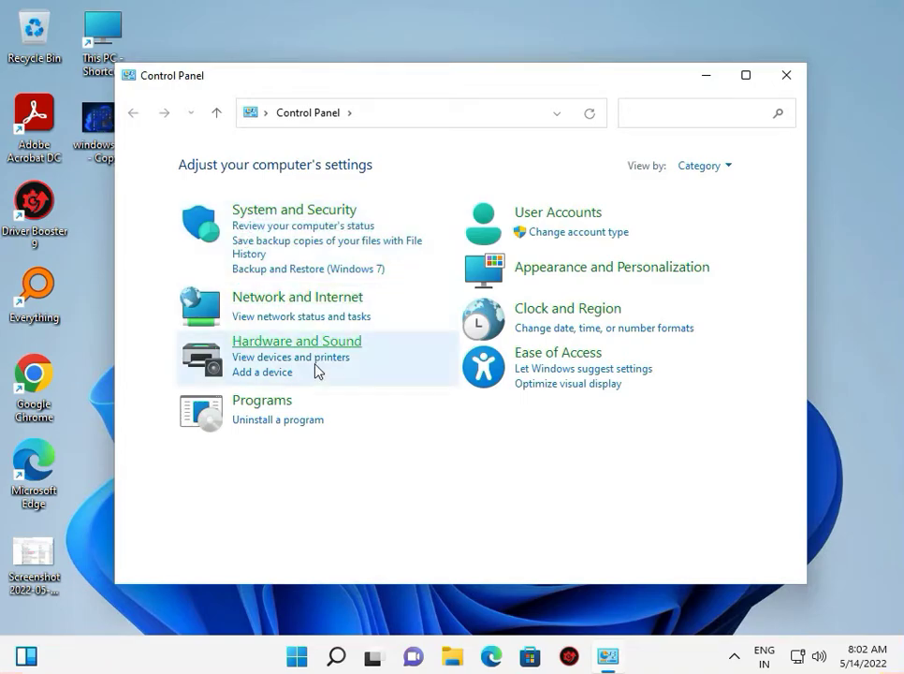
click(299, 298)
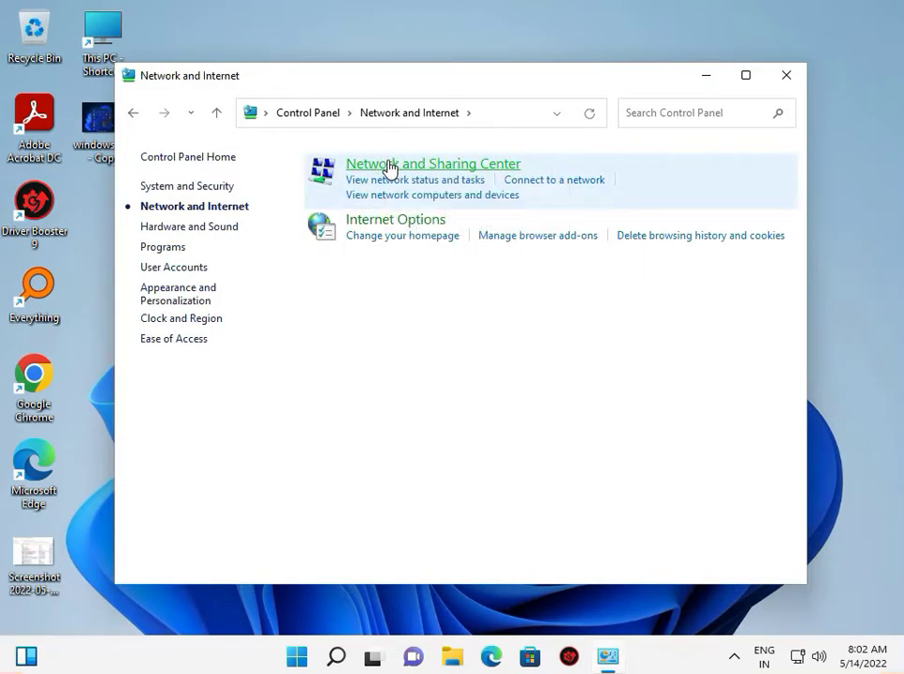
click(389, 164)
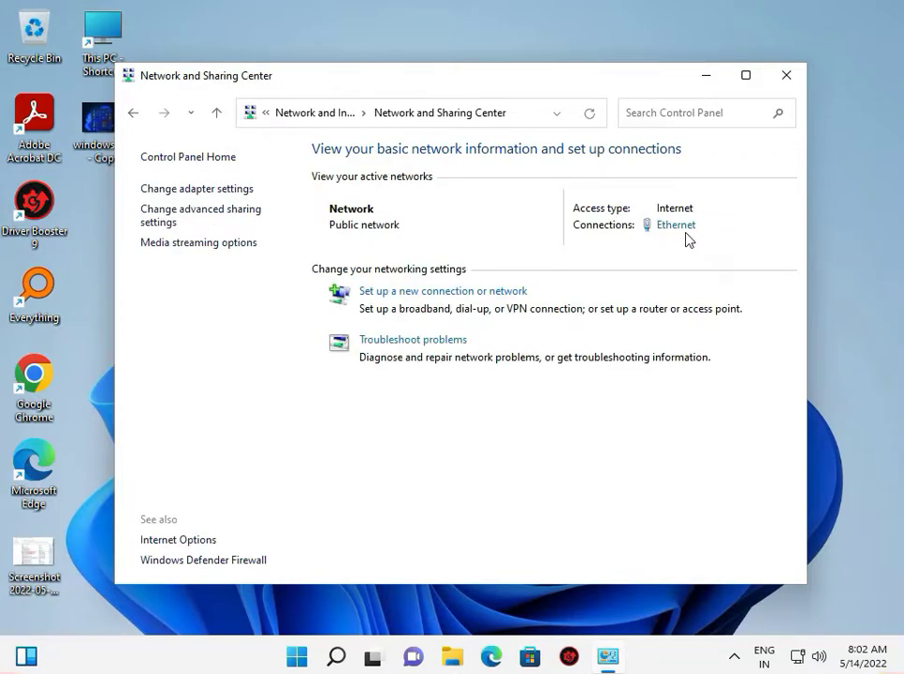
- Uncheck Internet Protocol Version 6 (TCP/IPv6) in Ethernet properties, then close the network windows
click(682, 227)
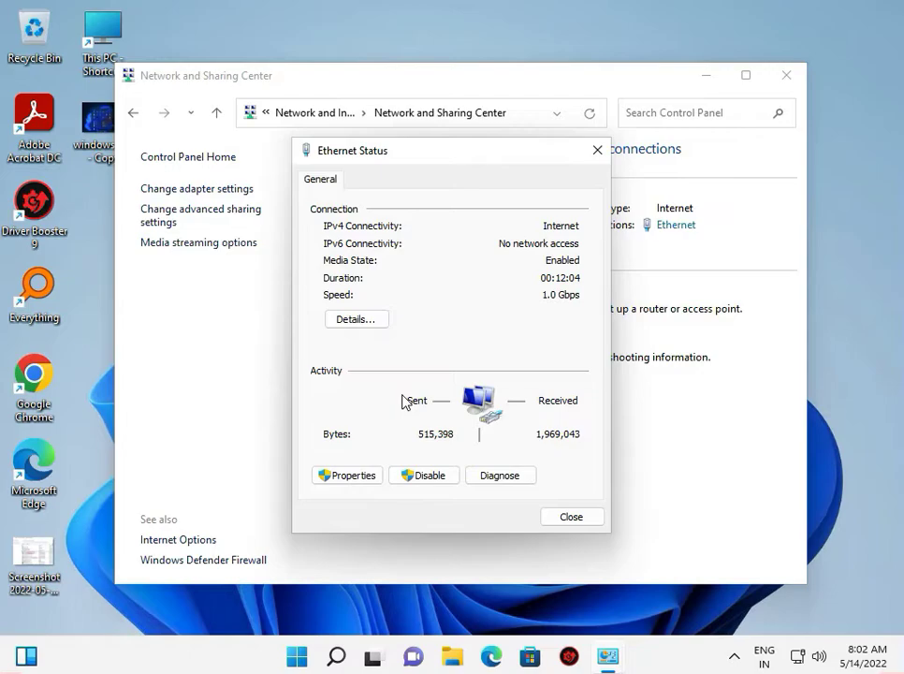
click(363, 477)
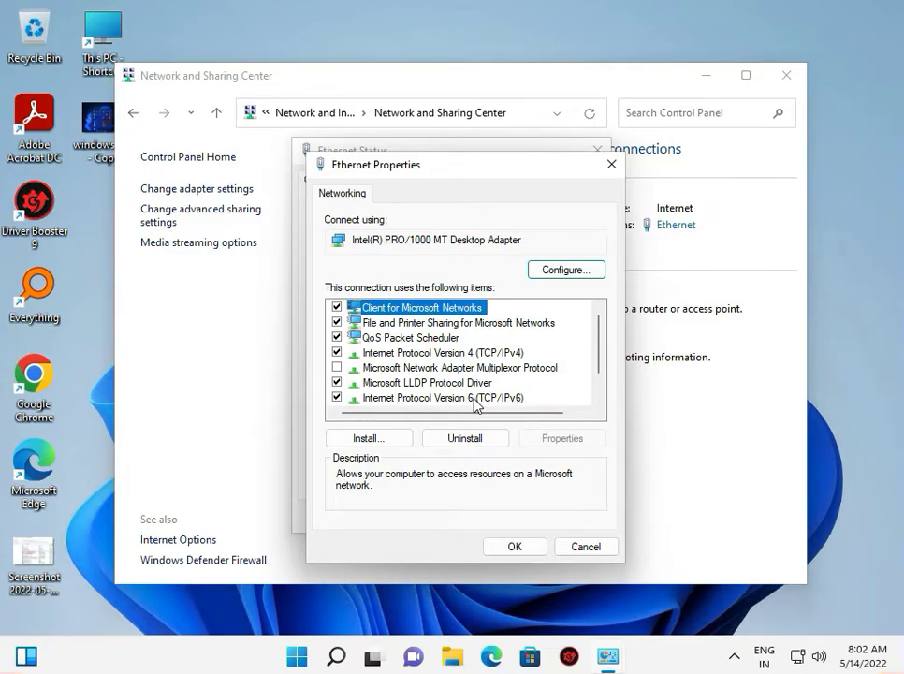
click(337, 399)
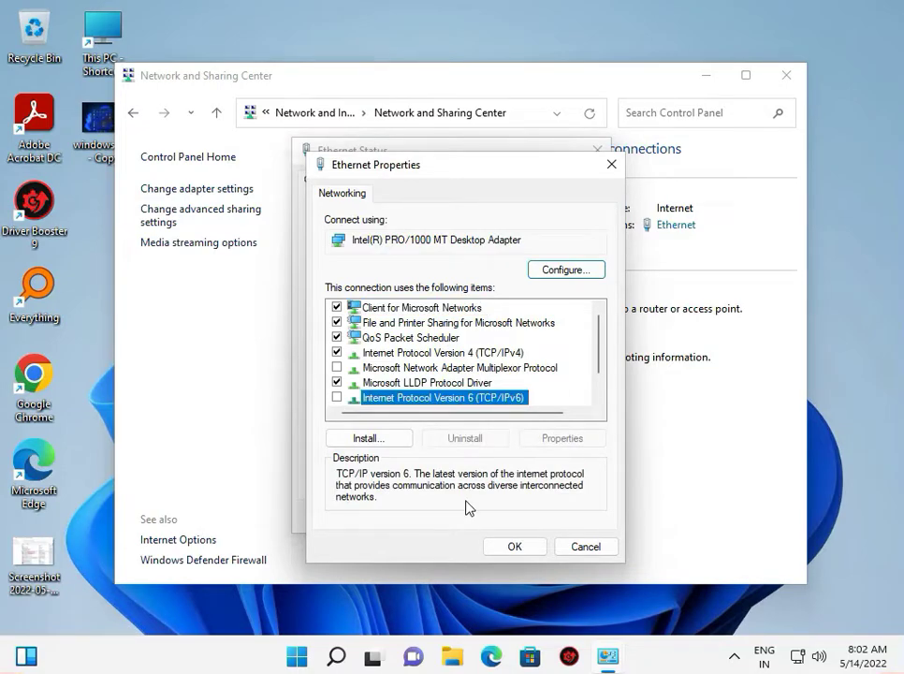
click(514, 548)
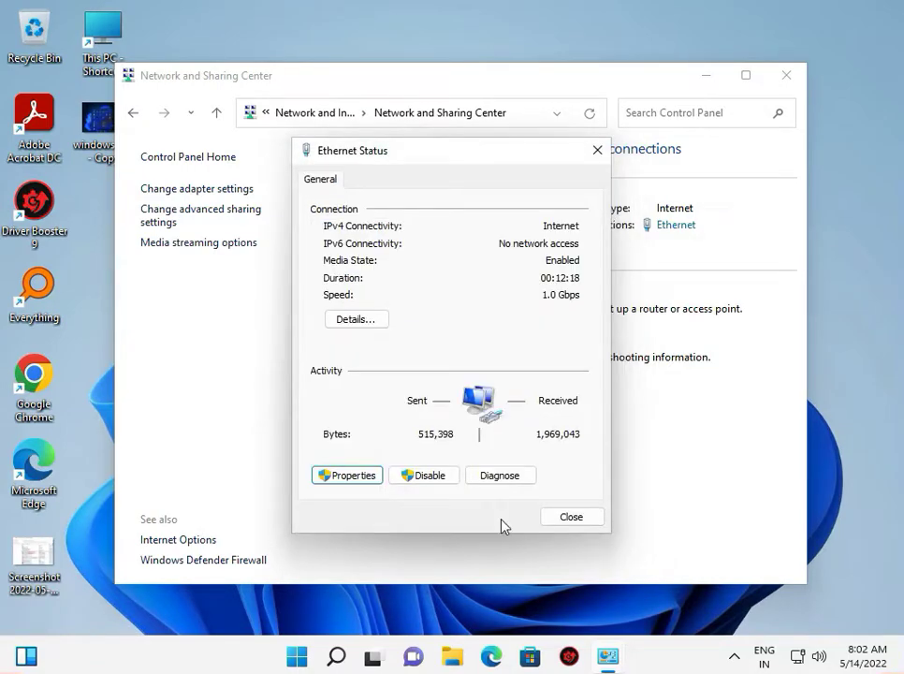
click(566, 519)
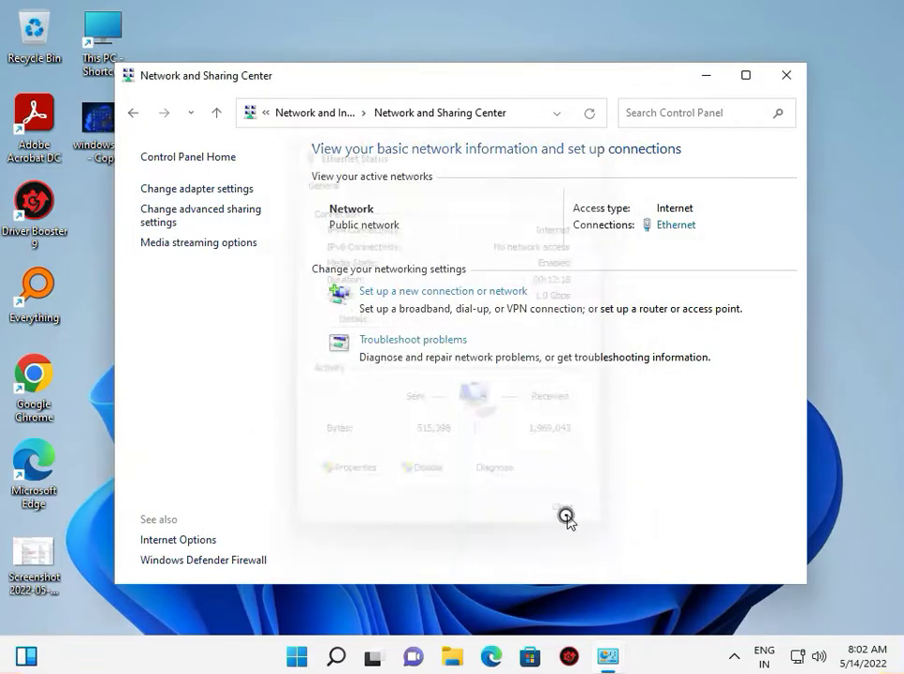
click(786, 81)
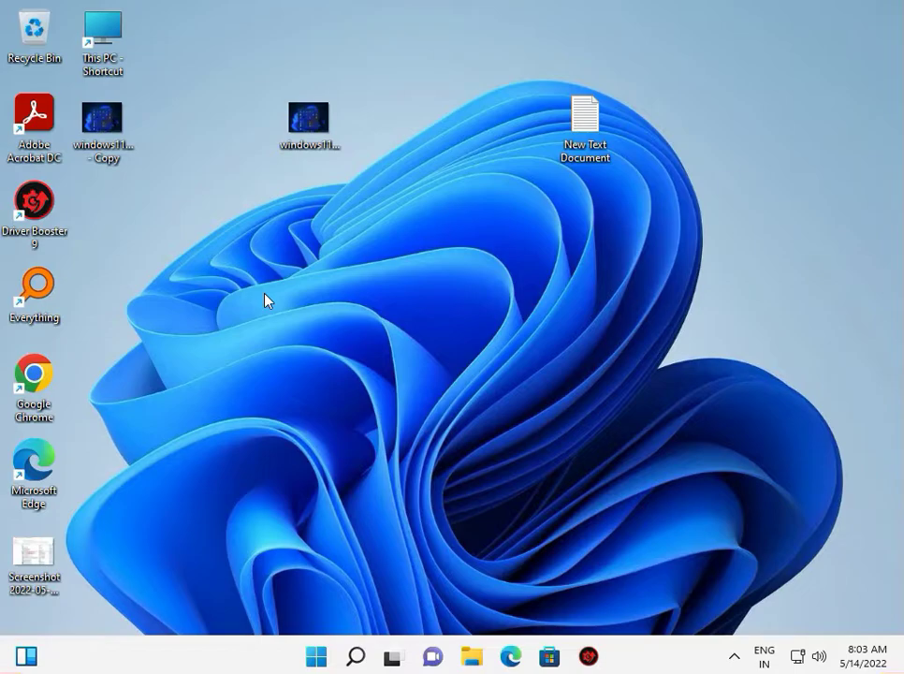
- From File Explorer, choose Manage on This PC and show Device Manager
click(480, 655)
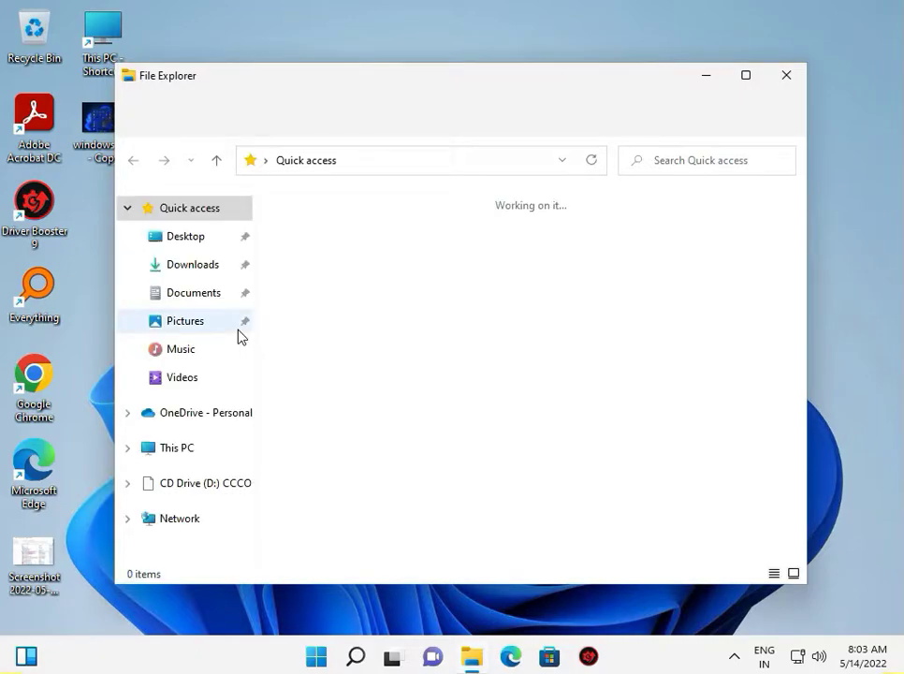
right_click(199, 454)
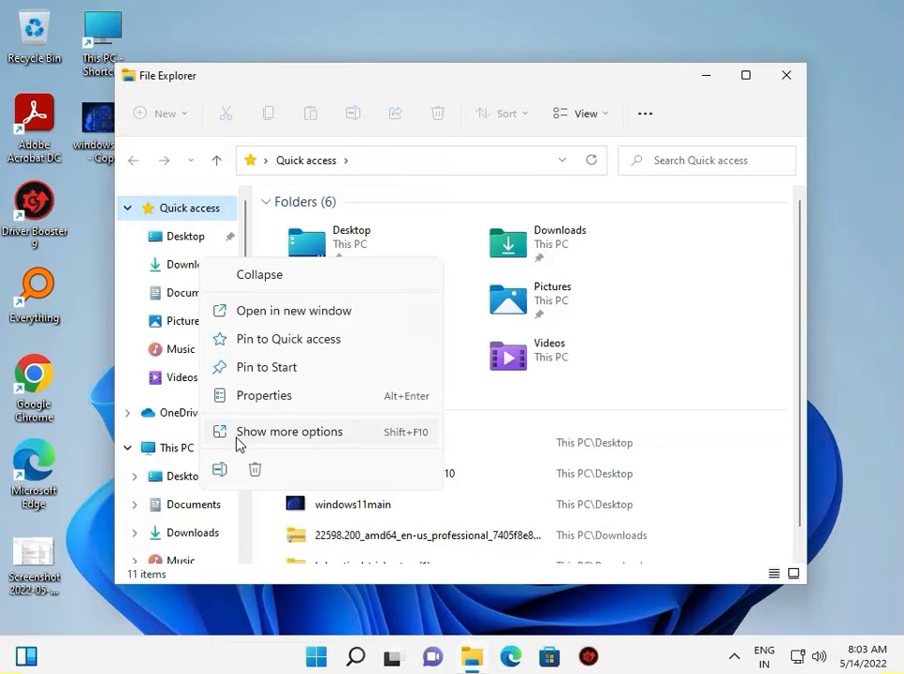
click(274, 440)
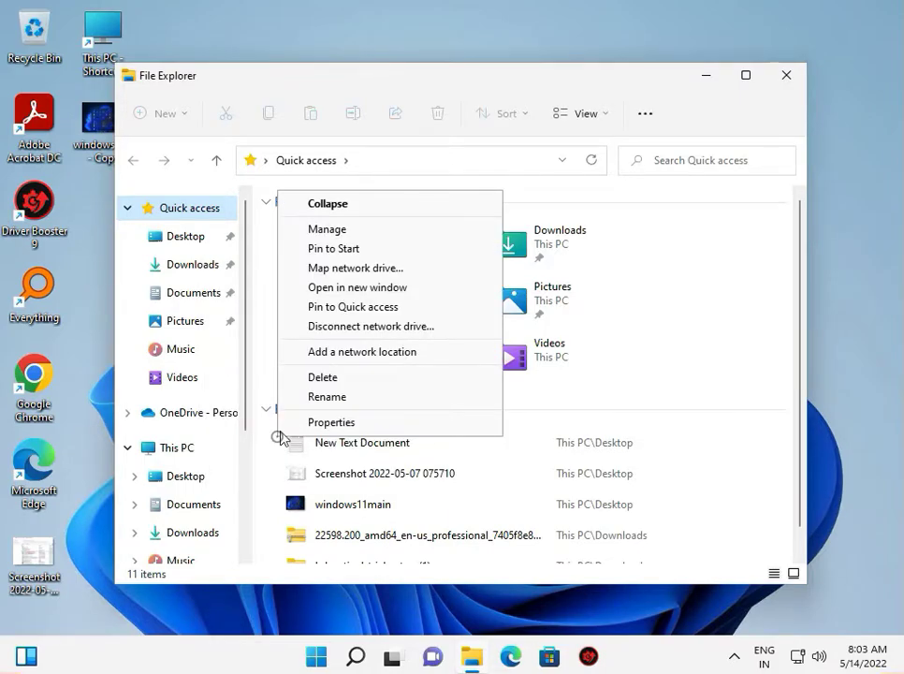
click(327, 229)
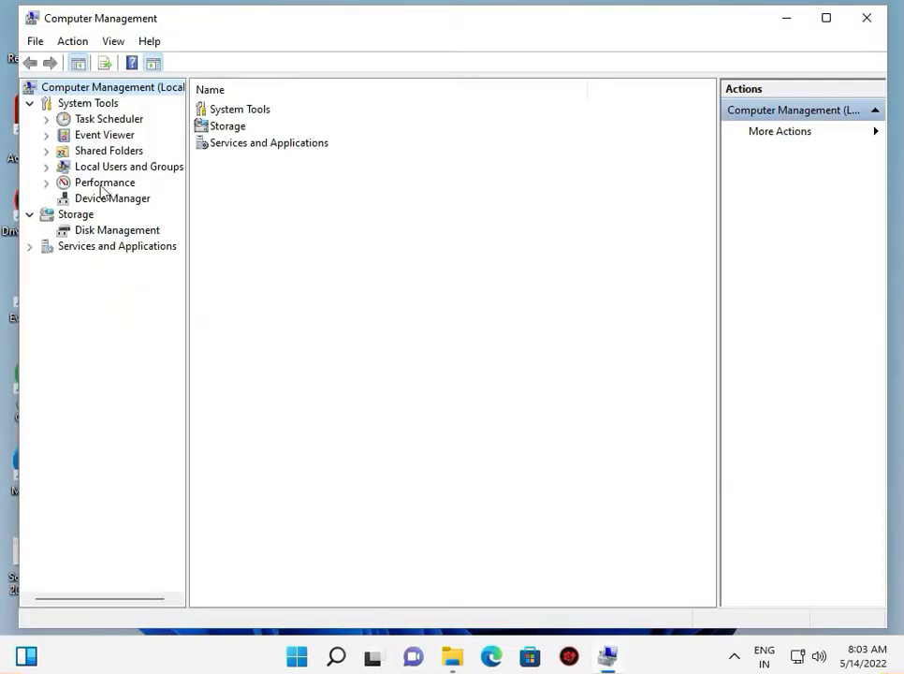
click(101, 199)
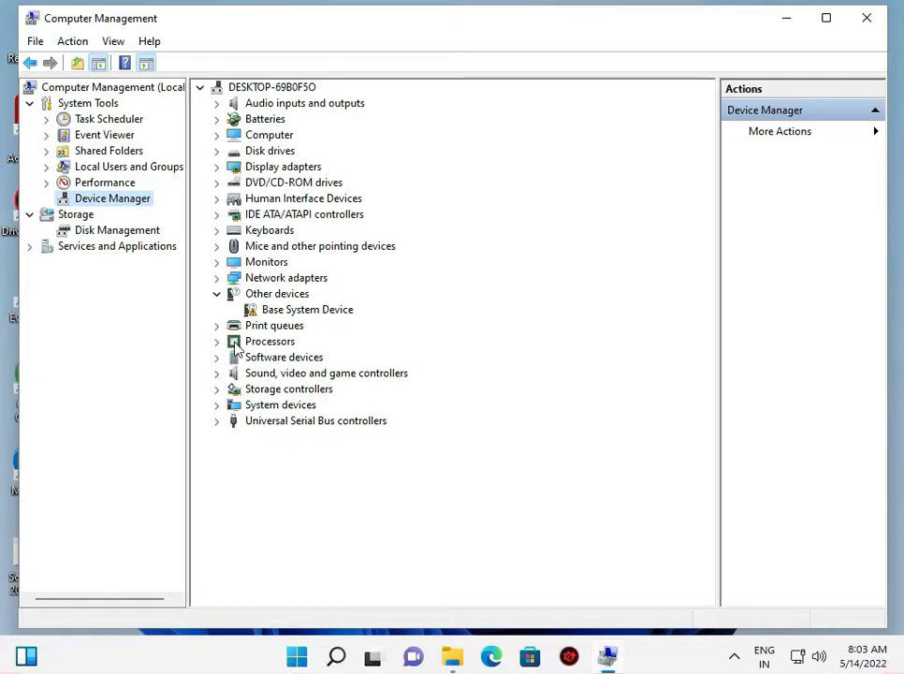
- Search automatically for a Base System Device driver, then scan for hardware changes
click(265, 310)
right_click(265, 310)
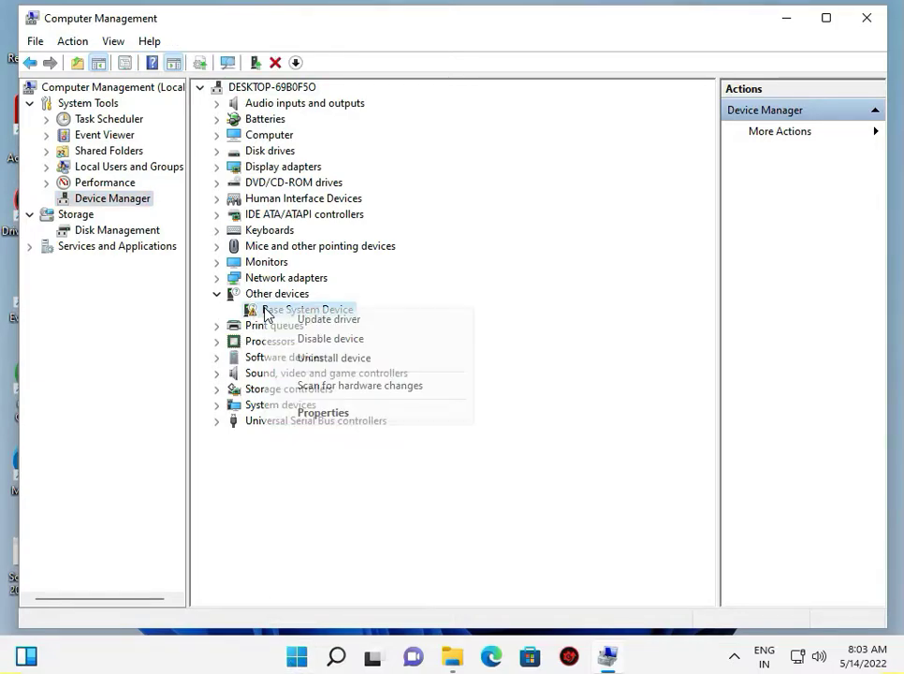
click(316, 321)
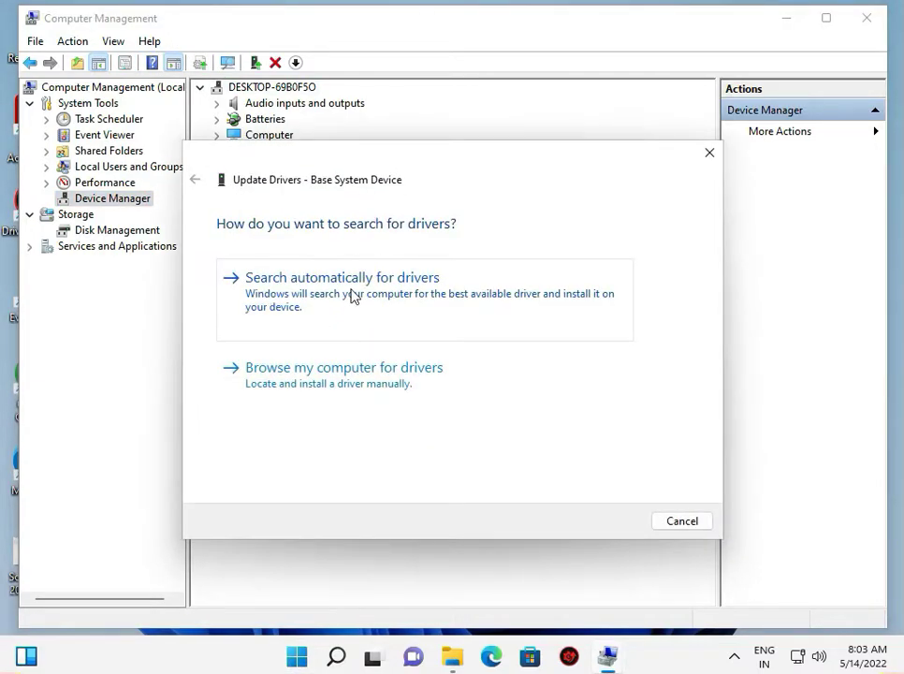
click(349, 295)
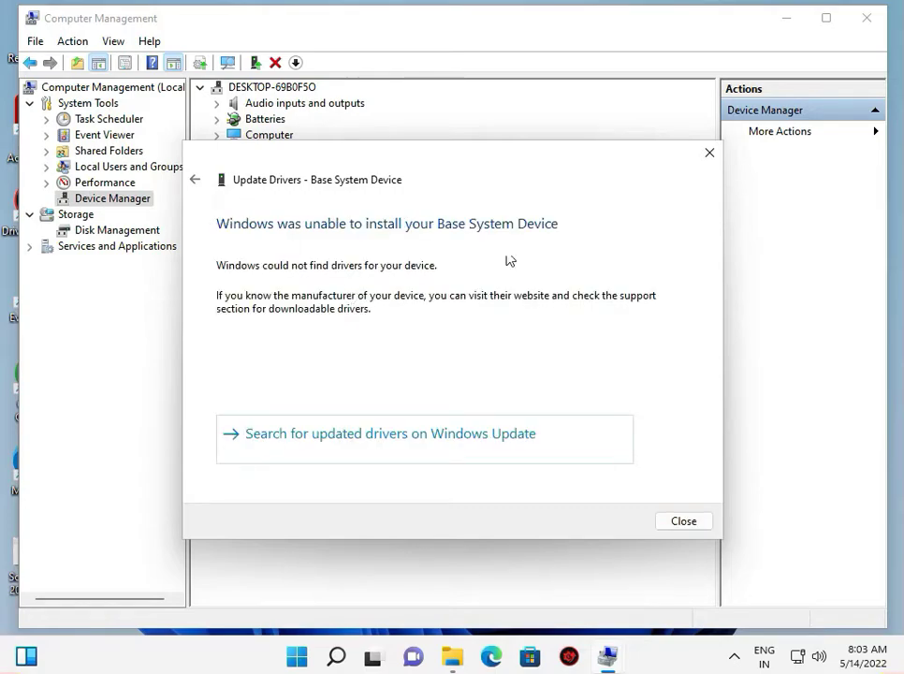
click(710, 153)
click(225, 58)
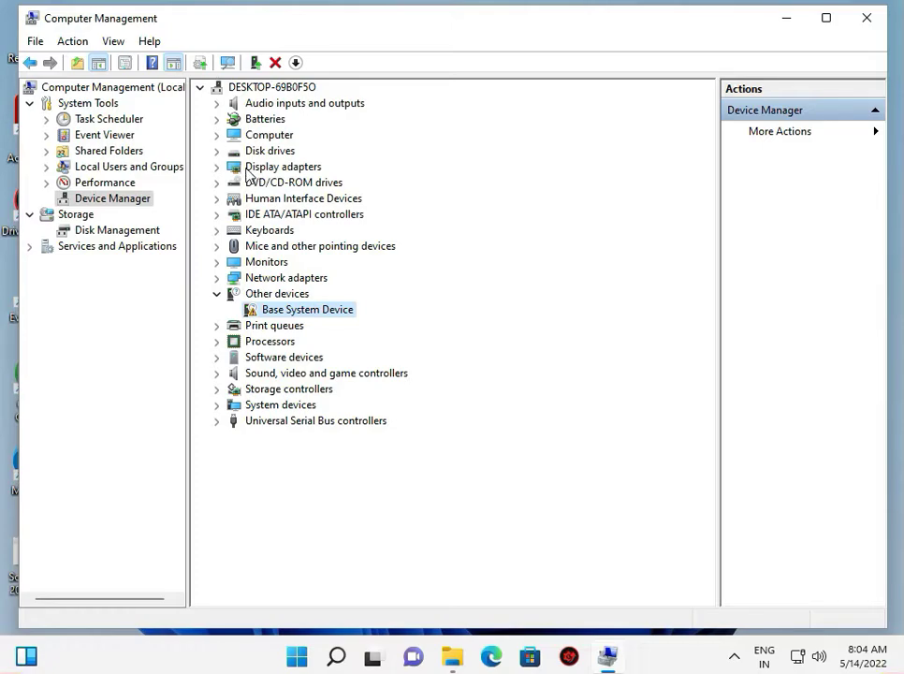
- Search automatically for a Microsoft Basic Display Adapter driver, then close Computer Management
click(217, 168)
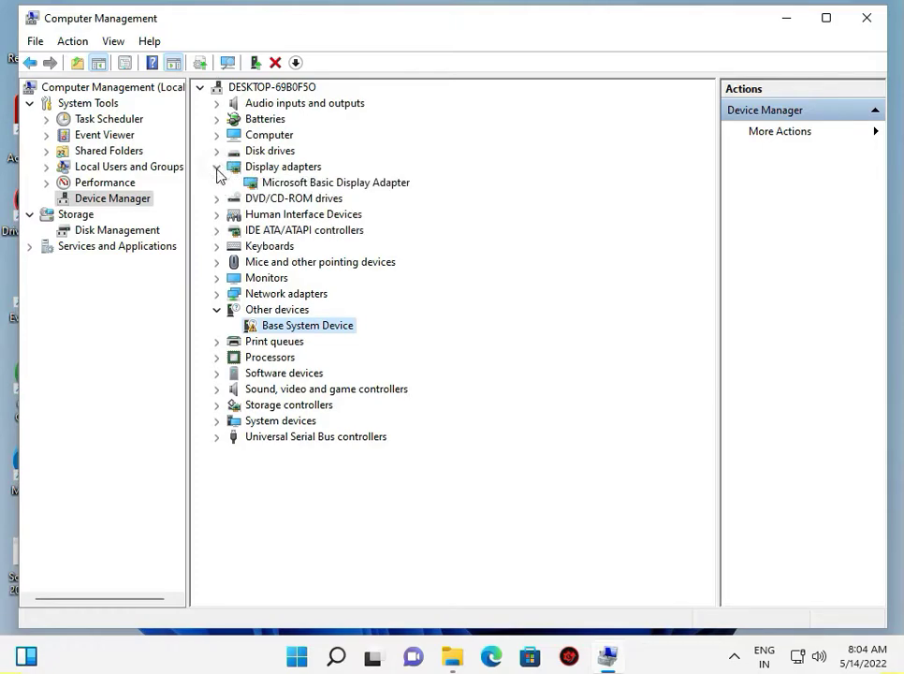
right_click(310, 185)
click(354, 192)
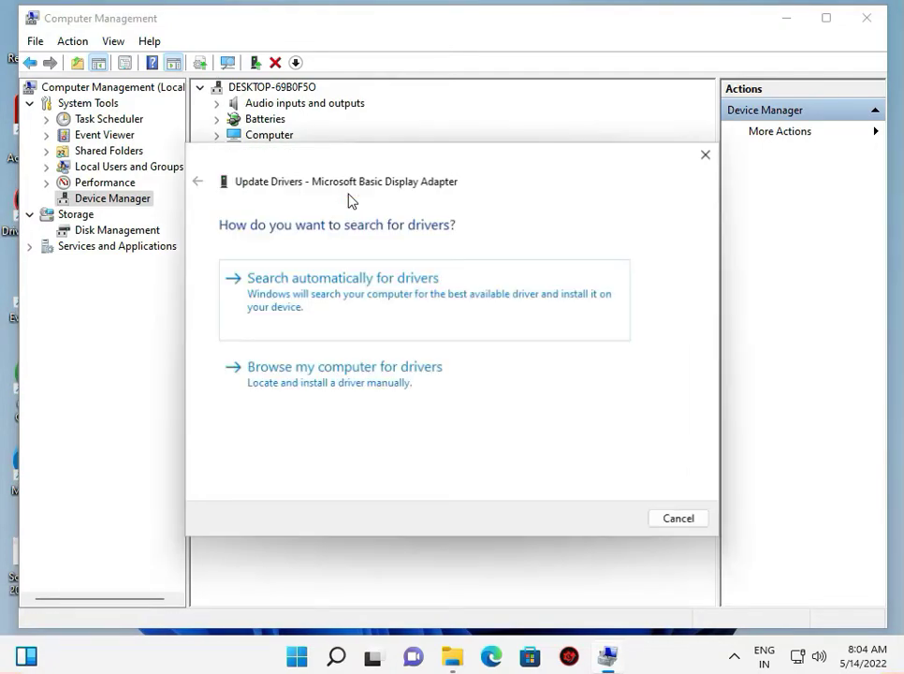
click(394, 286)
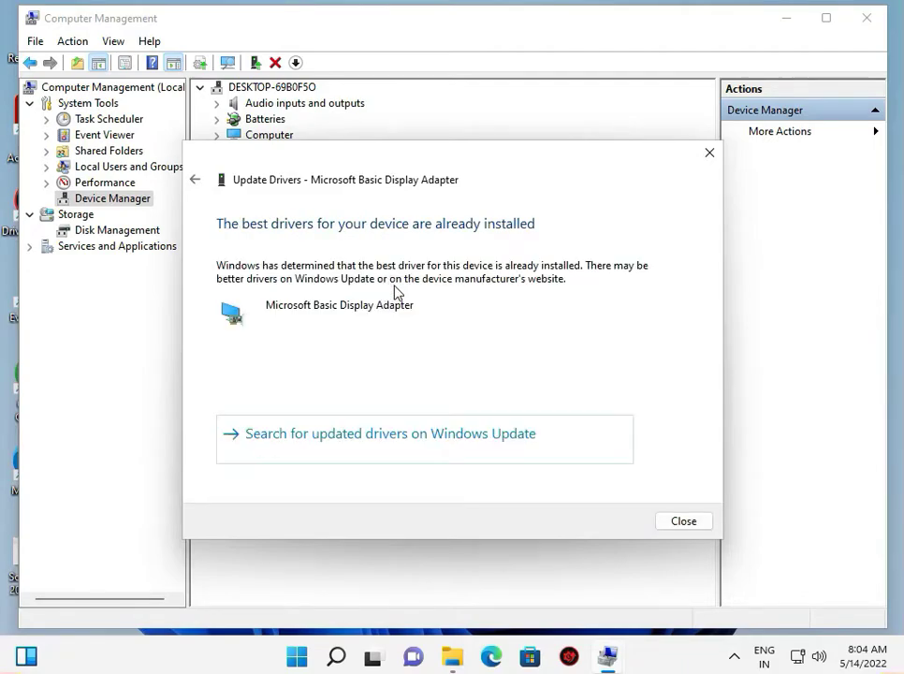
click(710, 151)
click(862, 26)
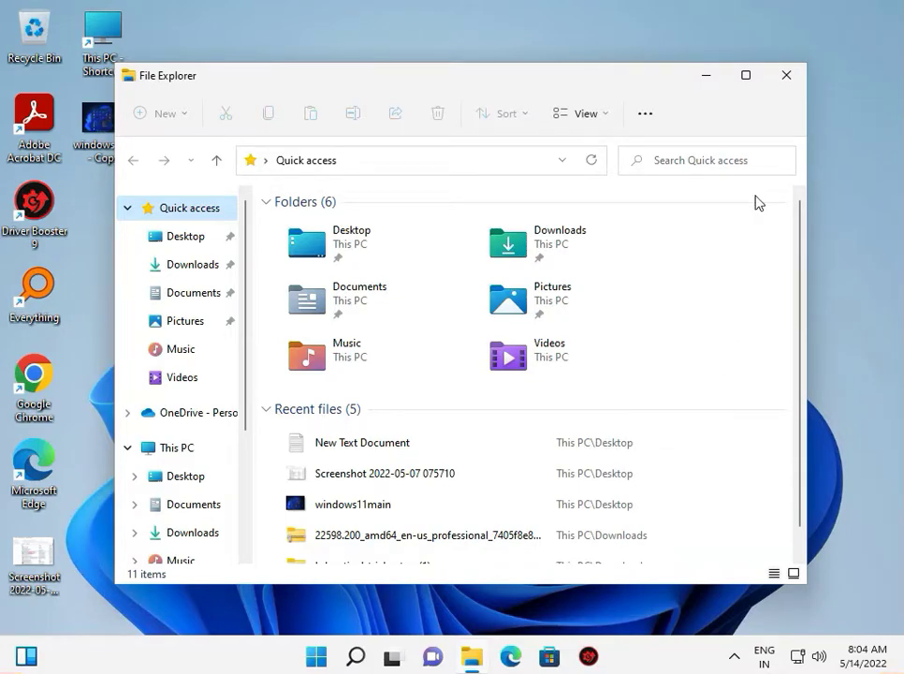
- Close File Explorer and bring up the Run dialog with Win+R
click(784, 83)
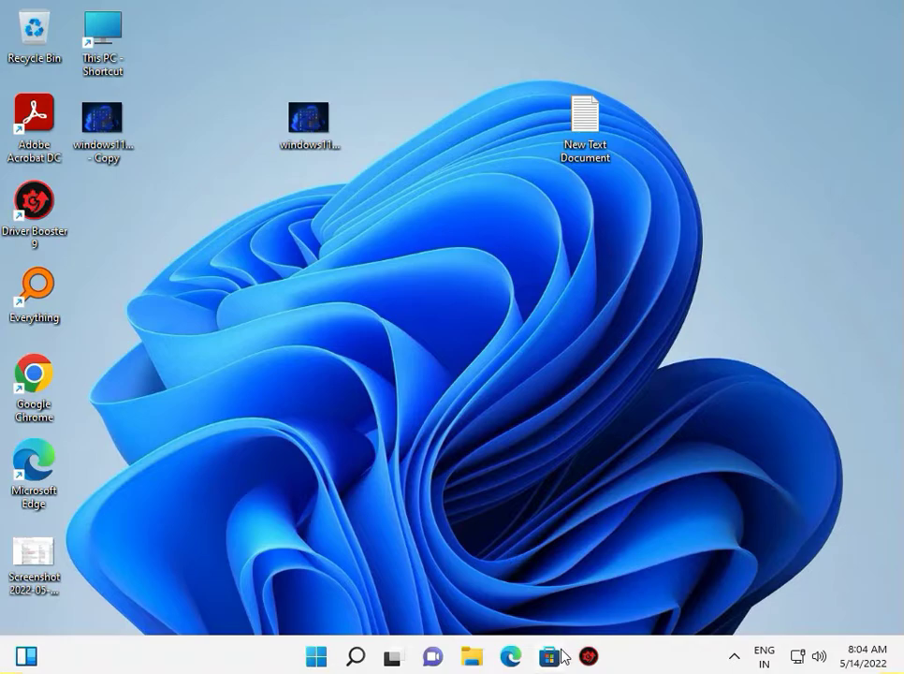
key(super+r)
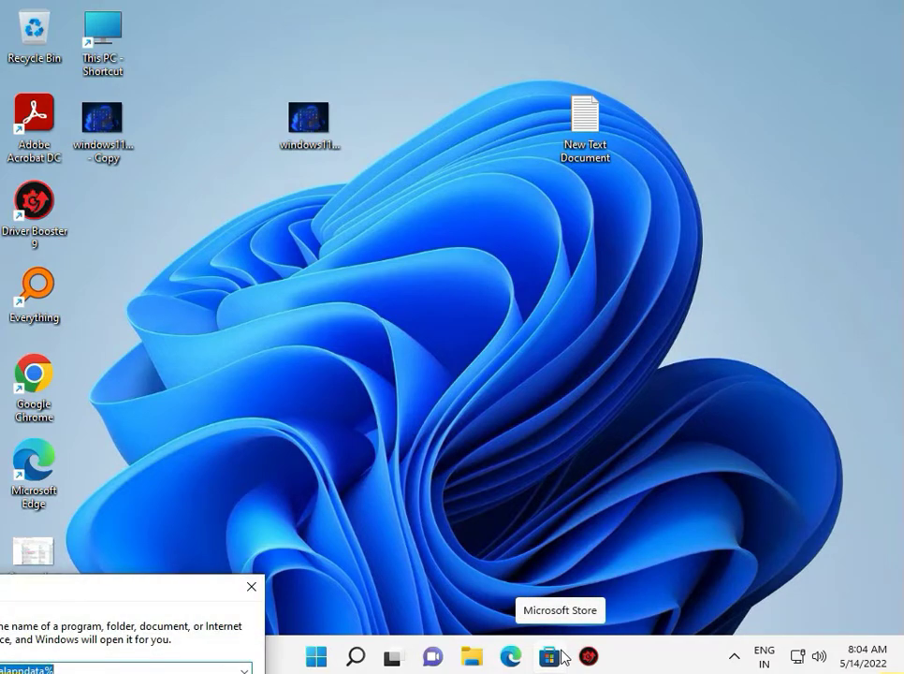
click(247, 584)
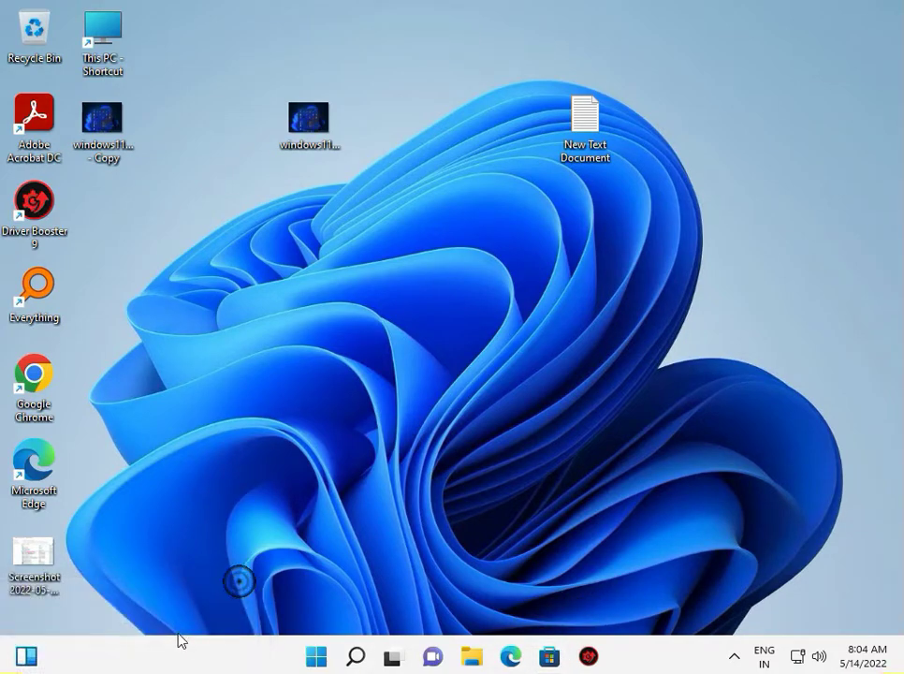
click(169, 567)
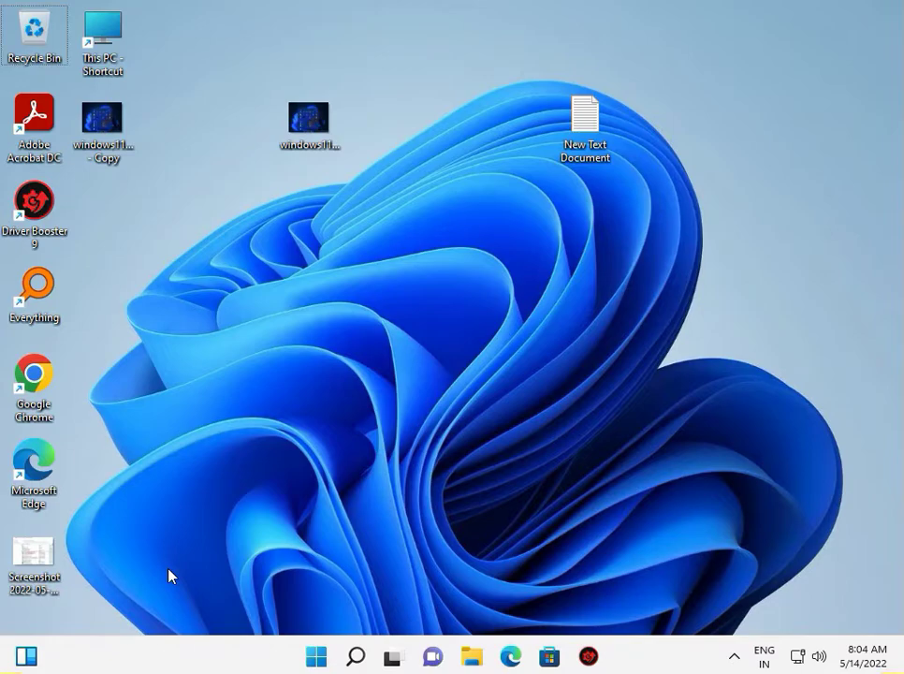
key(super+r)
- Launch cmd, run sfc /scannow (it demands administrator rights), and close the console
text(cmd)
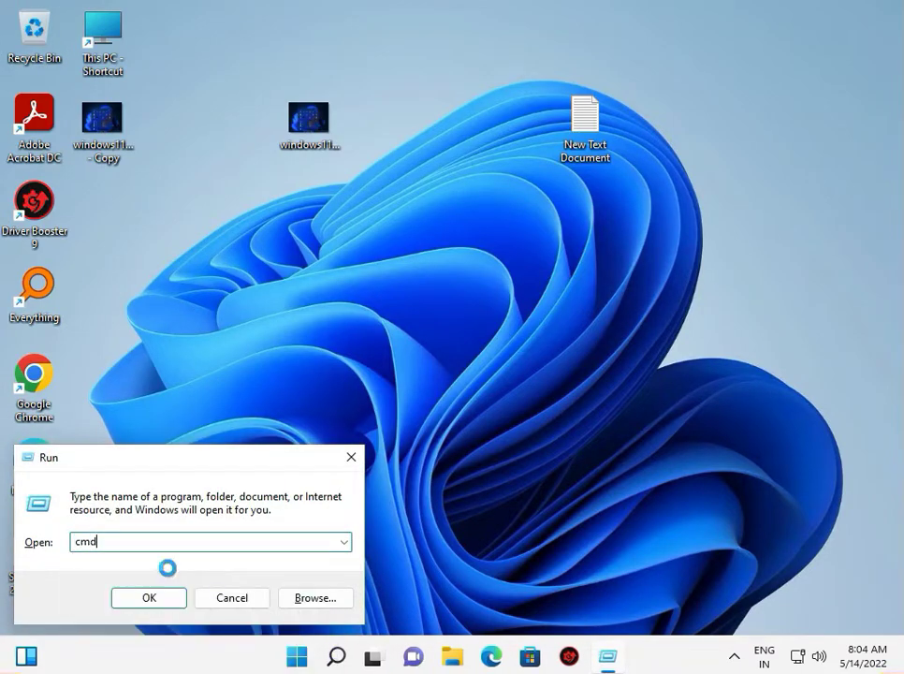
key(Return)
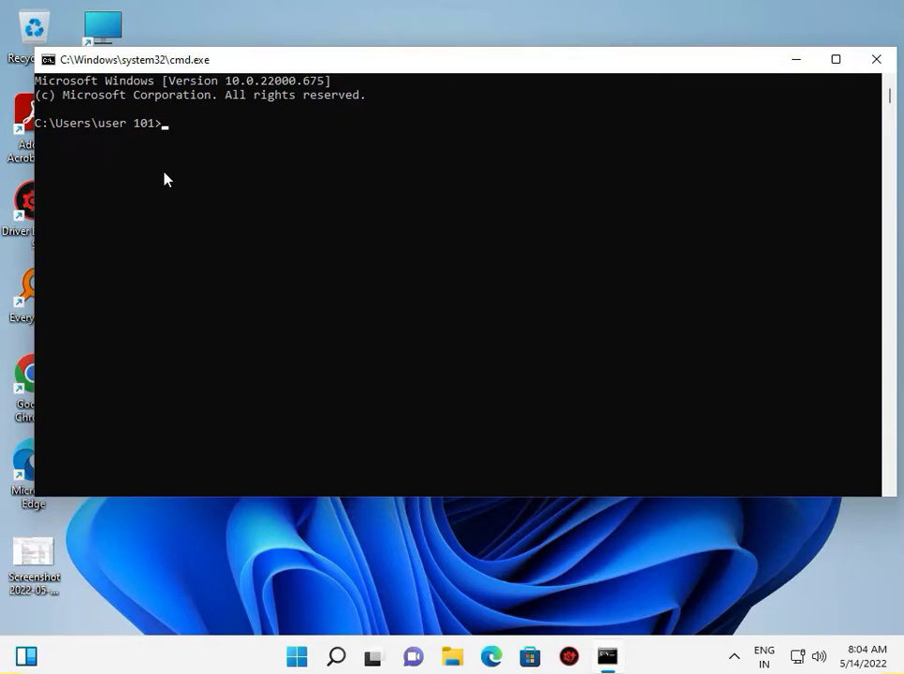
text(sfc /scannow)
key(Return)
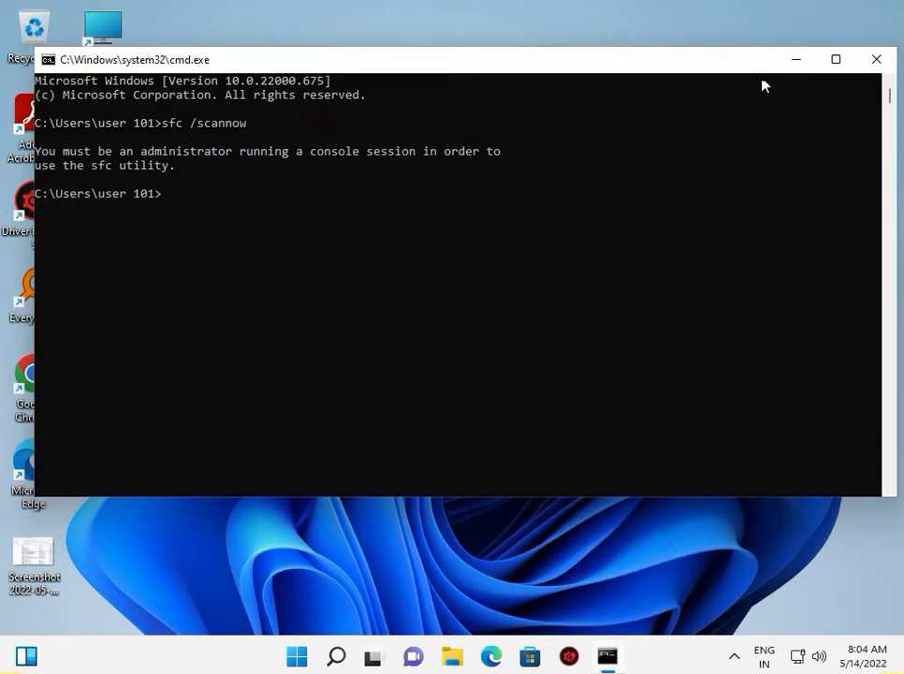
click(876, 60)
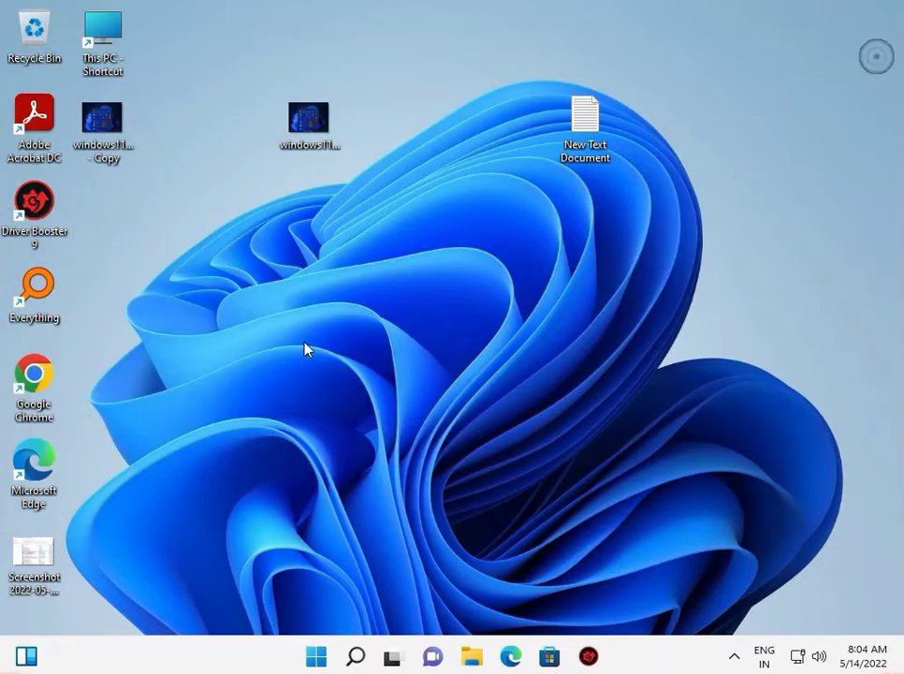
- Search Start for 'cmd' and launch Command Prompt as administrator
click(312, 656)
click(316, 655)
click(315, 656)
text(cmd)
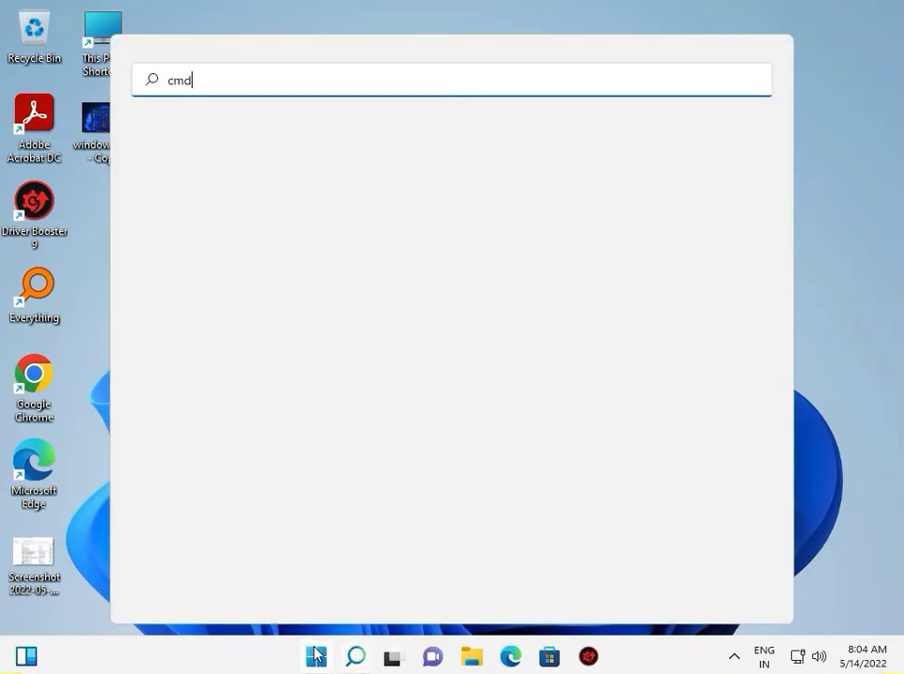
click(246, 226)
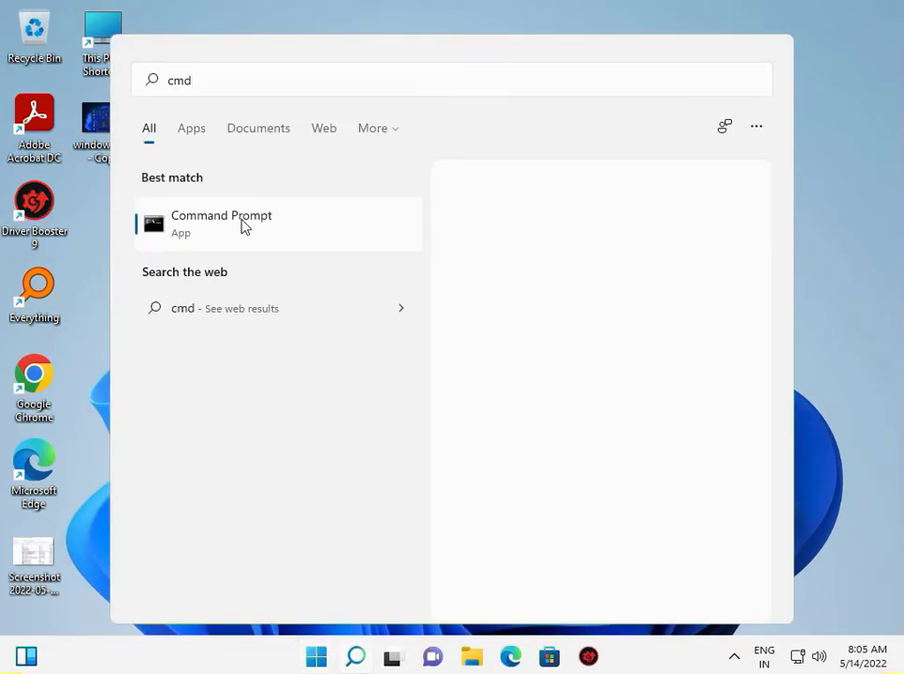
right_click(243, 226)
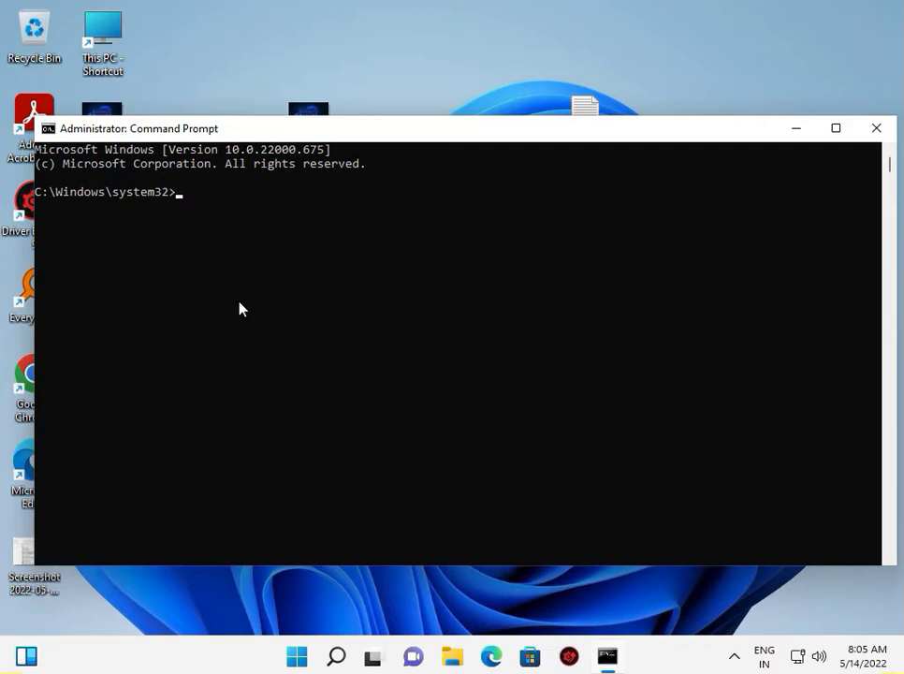
- Run sfc /scannow in the elevated Command Prompt to start system file verification
click(182, 193)
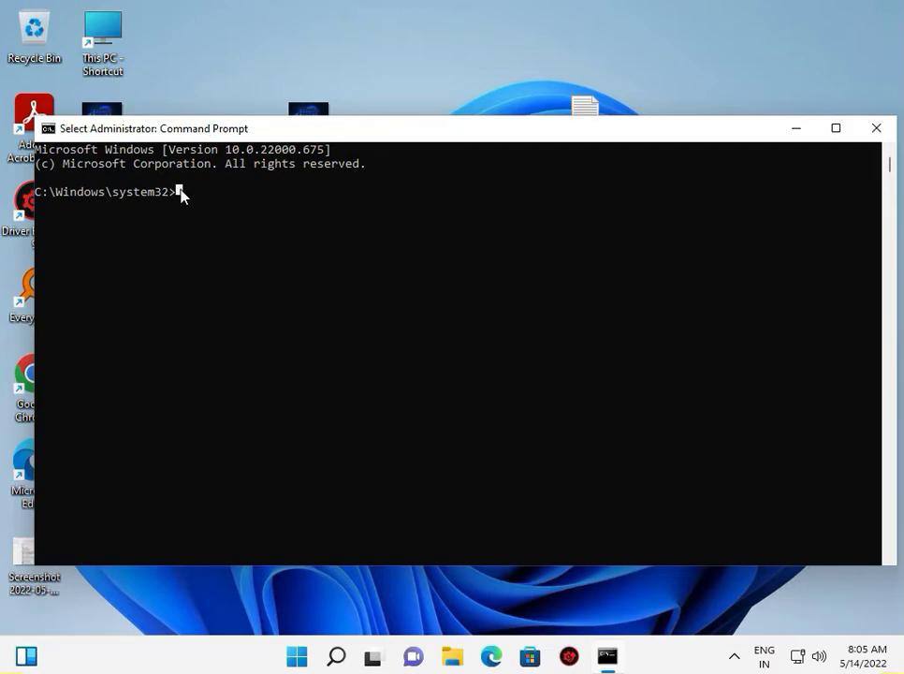
text(sfc)
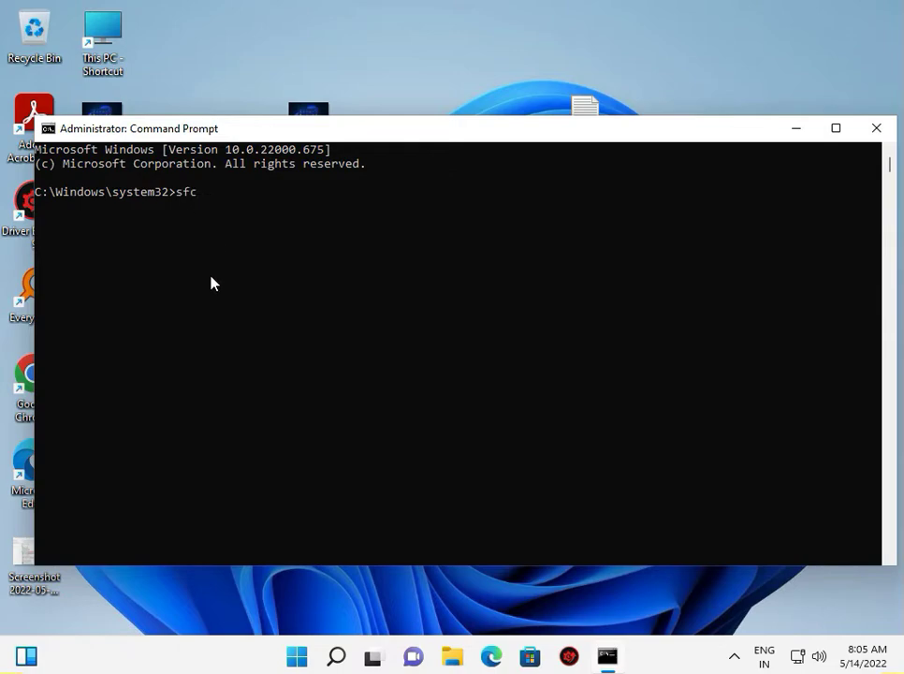
text( /scannow)
key(Return)
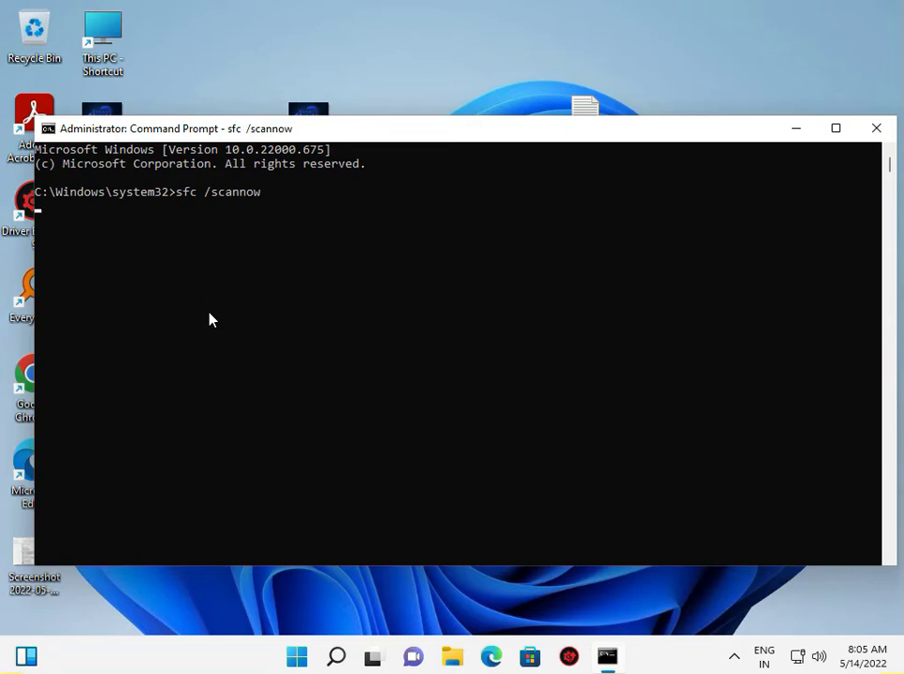